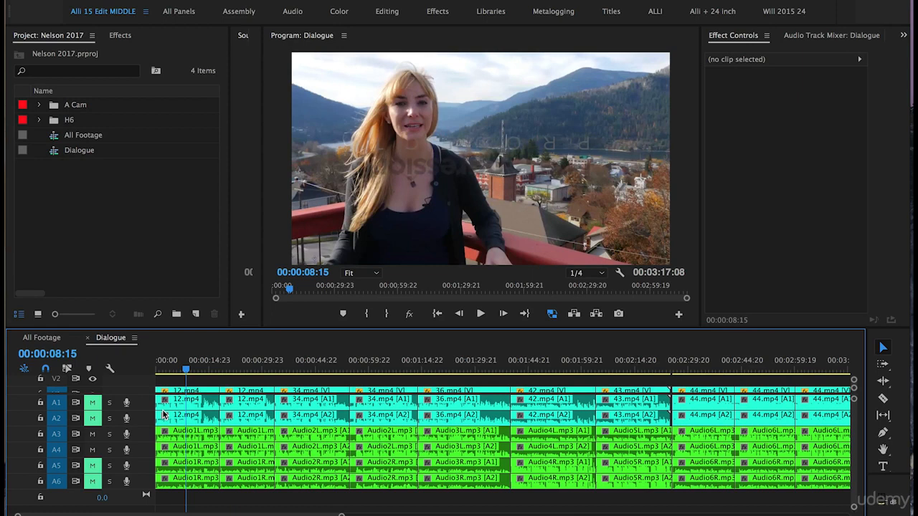
Play the Dialogue sequence from the beginning through both 12.mp4 takes to compare them
left_click_drag(174, 365, 150, 362)
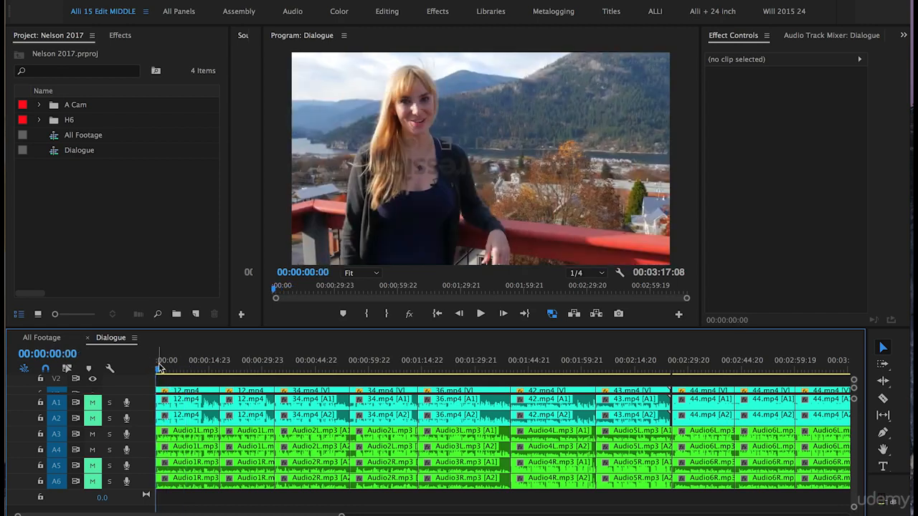
key("space")
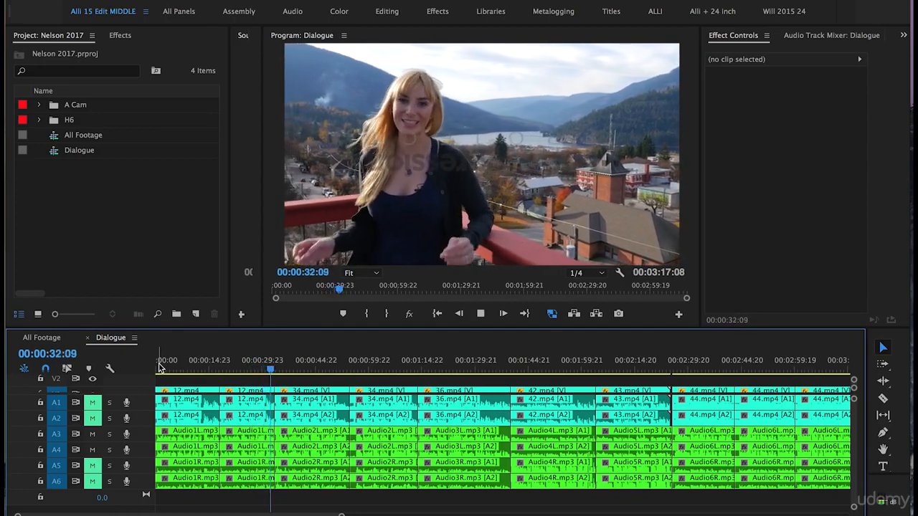
left_click(269, 363)
Label the second 12.mp4 take red on the video track and all of its audio tracks
key("=")
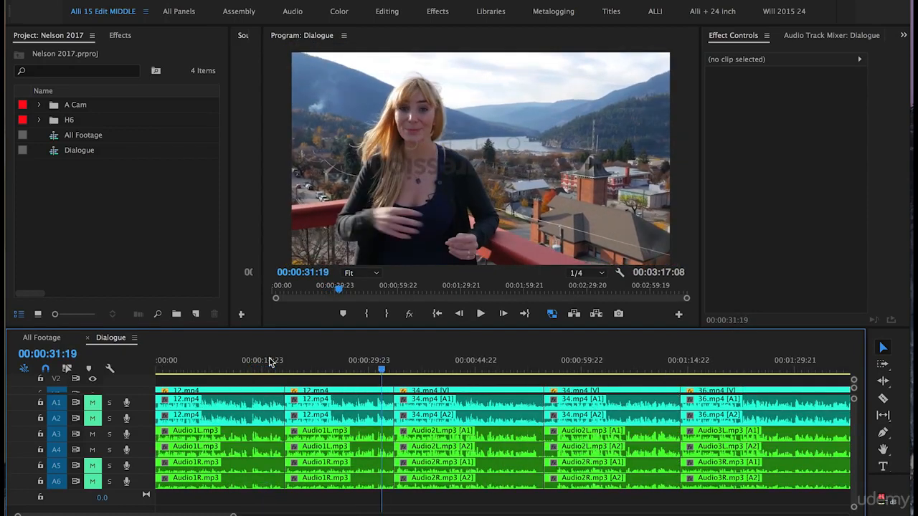
key("=")
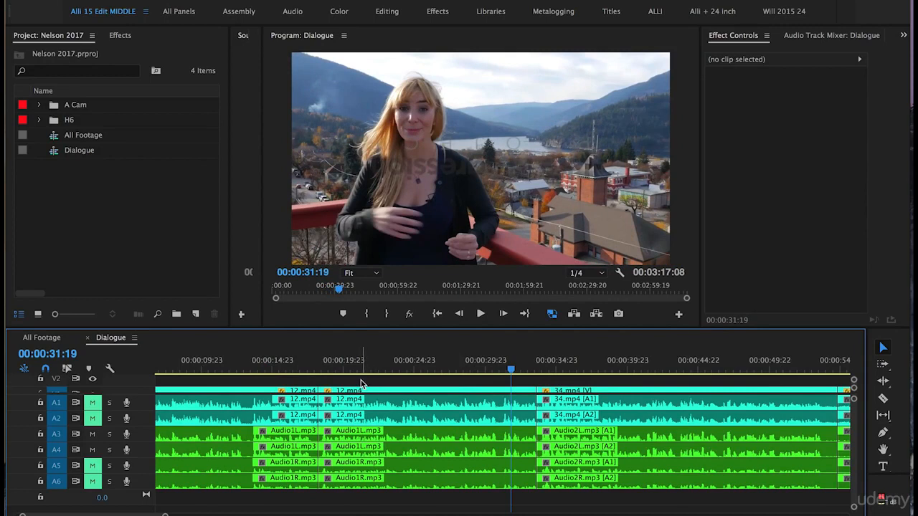
left_click_drag(360, 380, 413, 496)
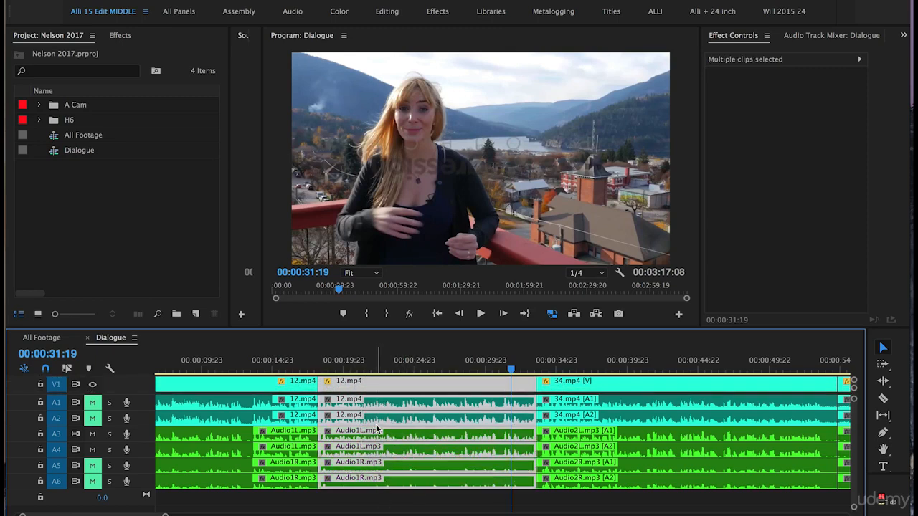
right_click(362, 385)
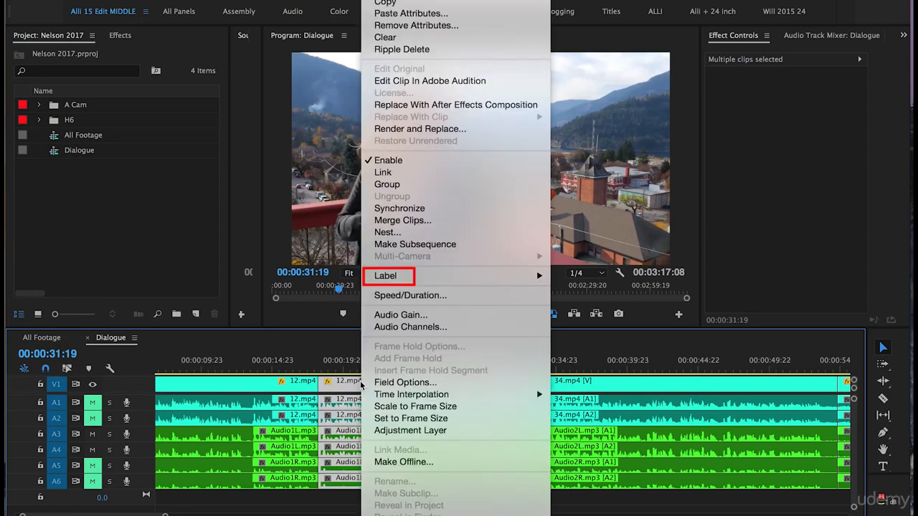
mouse_move(416, 278)
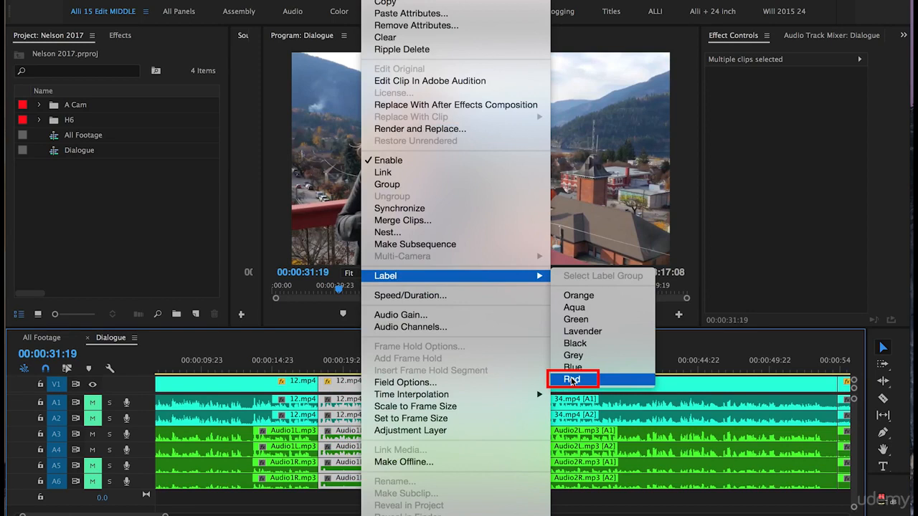
left_click(572, 380)
left_click(425, 507)
key("minus")
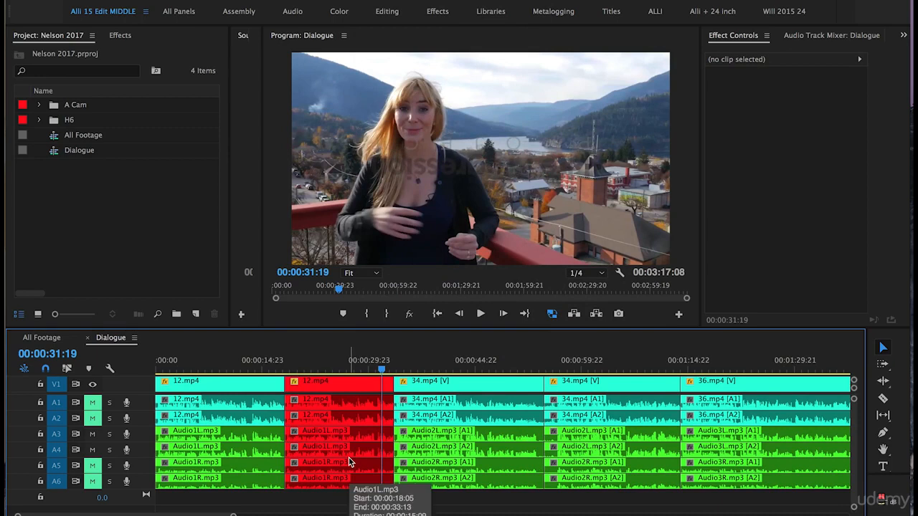
Play both 34.mp4 takes from the start of the first one, and place the playhead at the start of 36.mp4
left_click(392, 368)
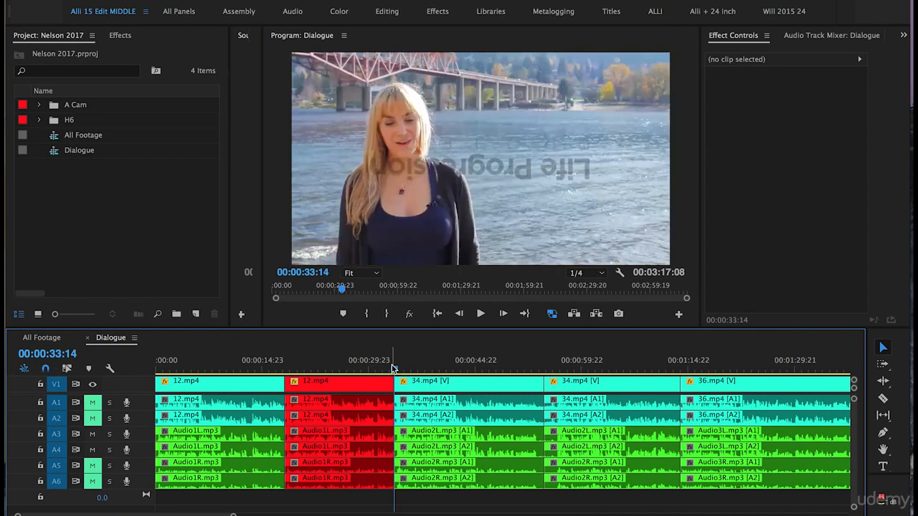
key("space")
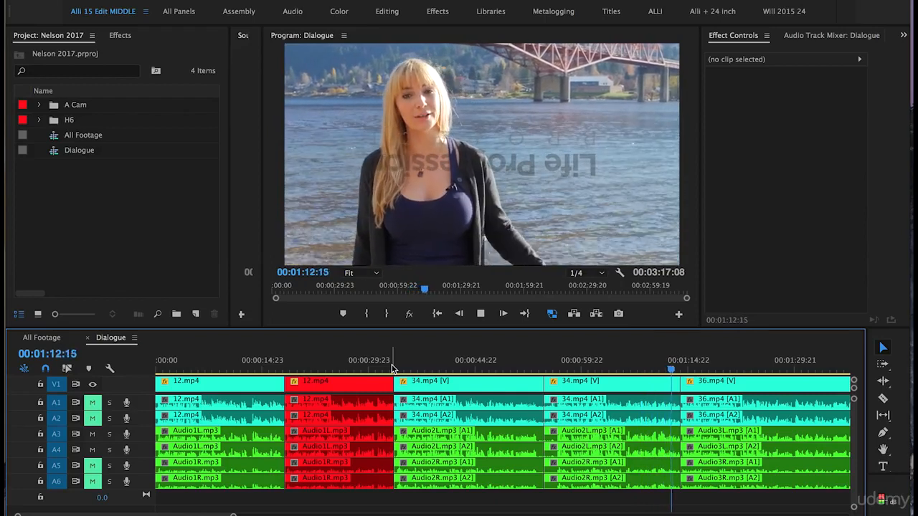
key("space")
left_click(398, 361)
left_click_drag(459, 364, 679, 349)
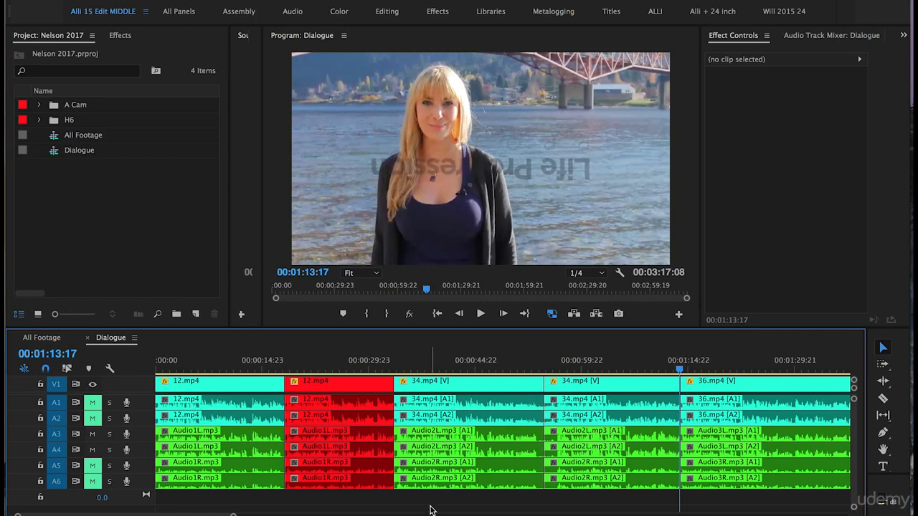
Label the first 34.mp4 take red on the video track and all of its audio tracks
left_click_drag(433, 507, 469, 383)
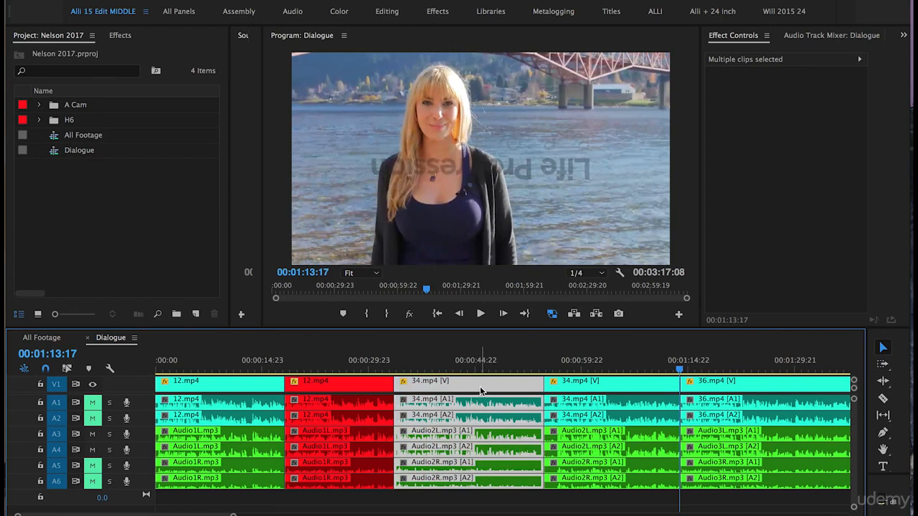
right_click(479, 386)
mouse_move(652, 275)
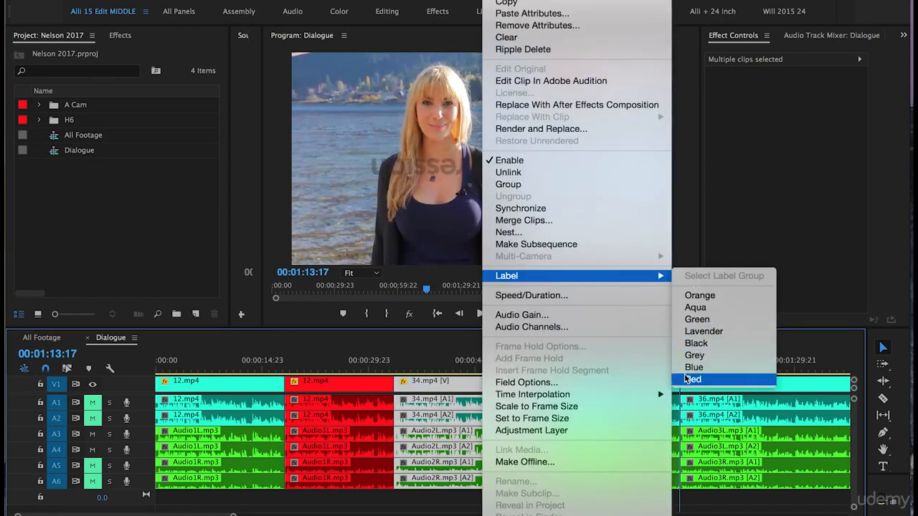
left_click(686, 379)
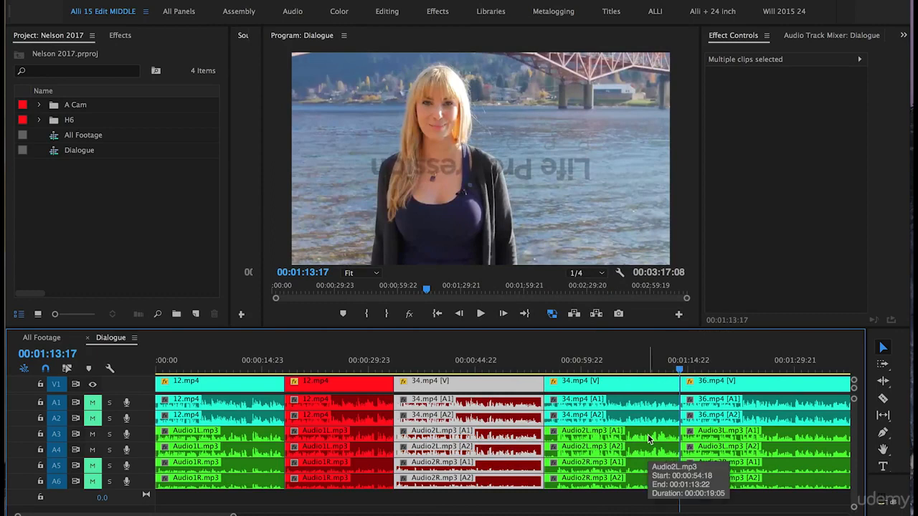
Play the 36.mp4 take and recheck a short passage in its middle
key("space")
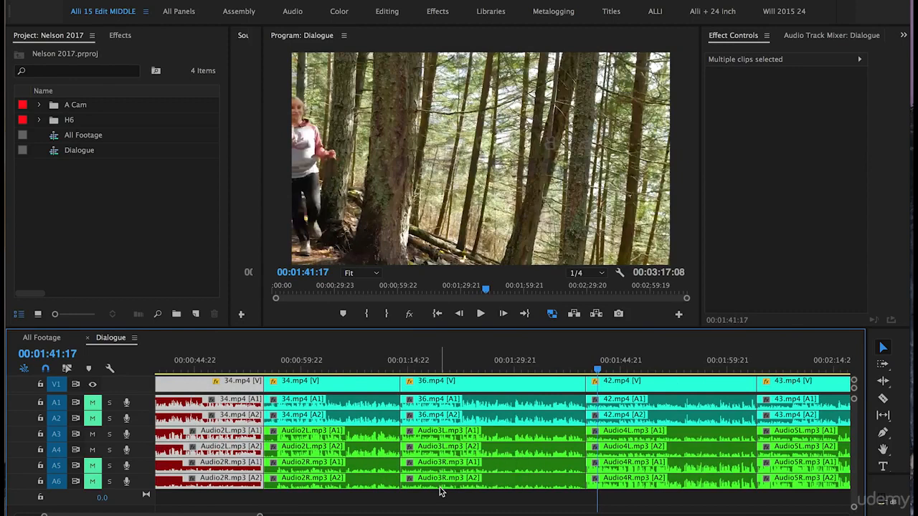
left_click(433, 368)
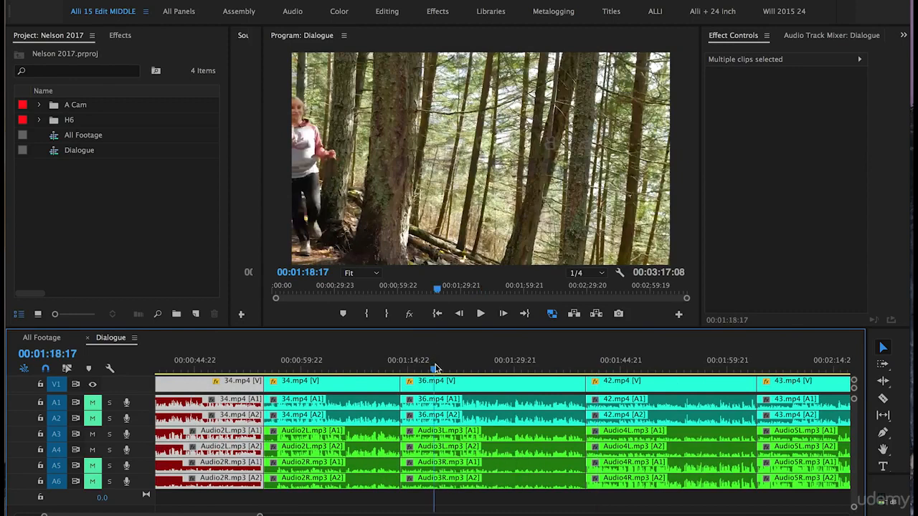
left_click_drag(435, 368, 486, 368)
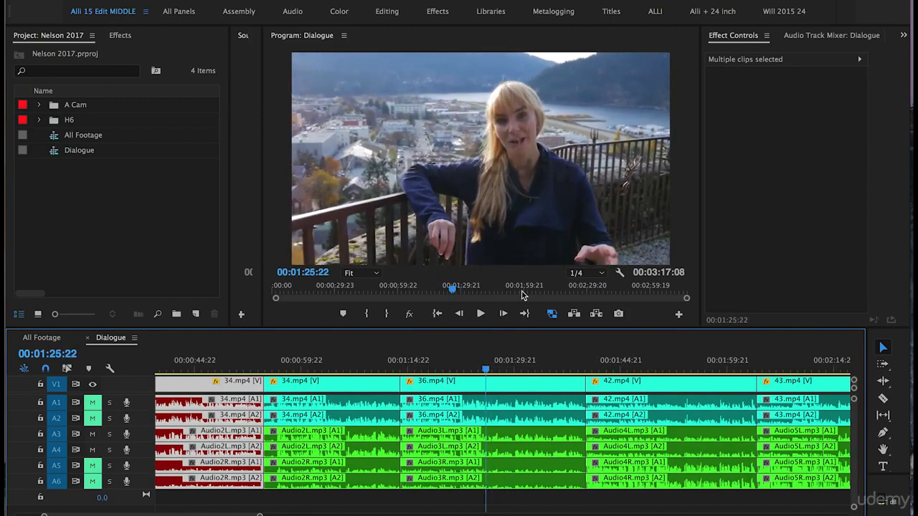
left_click(481, 369)
key("space")
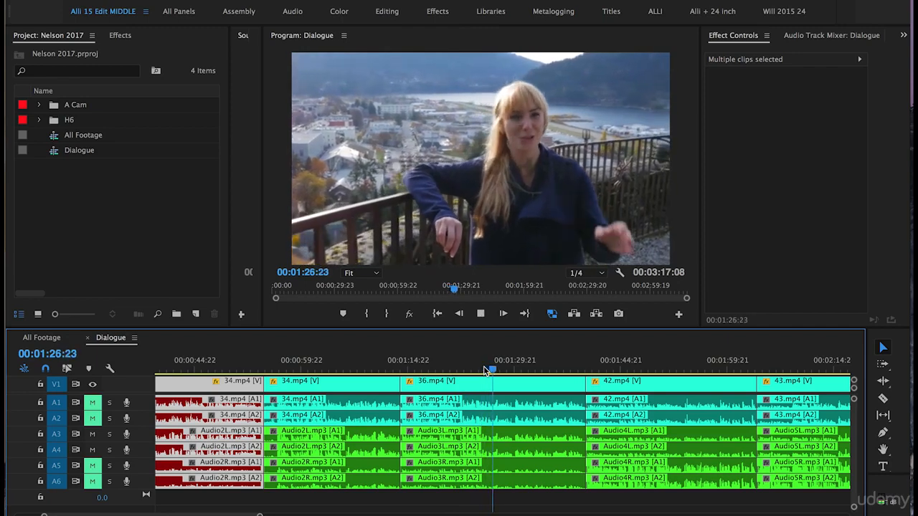
key("space")
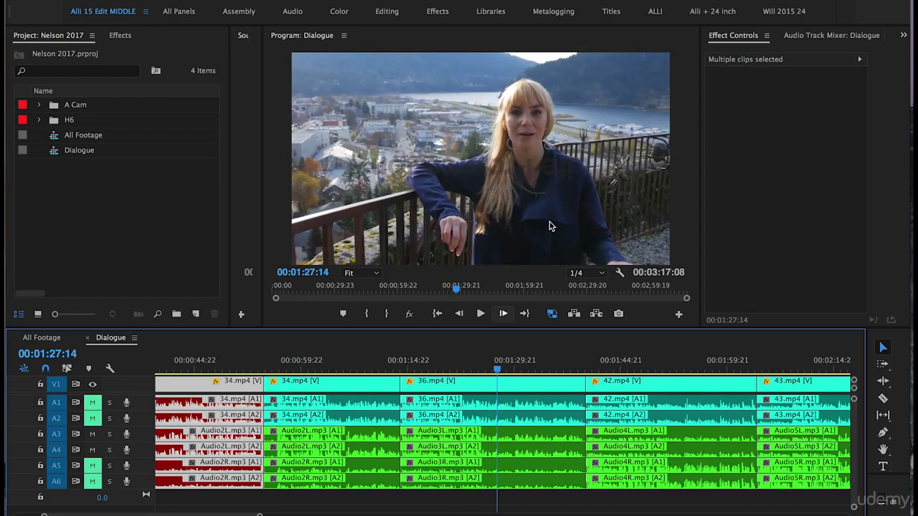
Label the 36.mp4 take red on the video track and all of its audio tracks
left_click(434, 482)
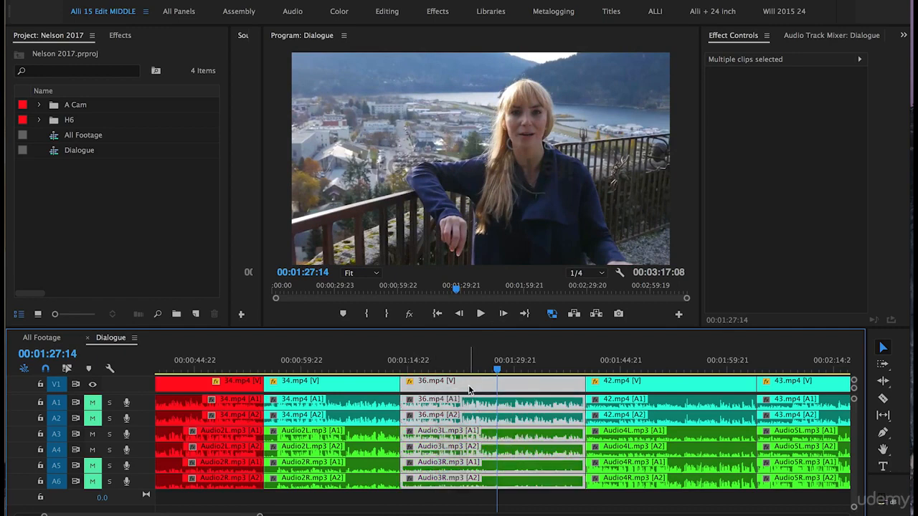
right_click(470, 390)
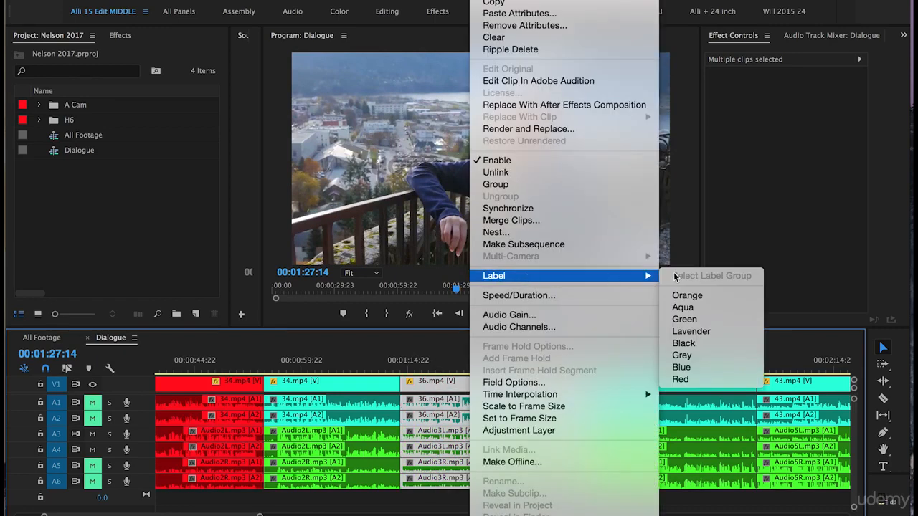
left_click(680, 379)
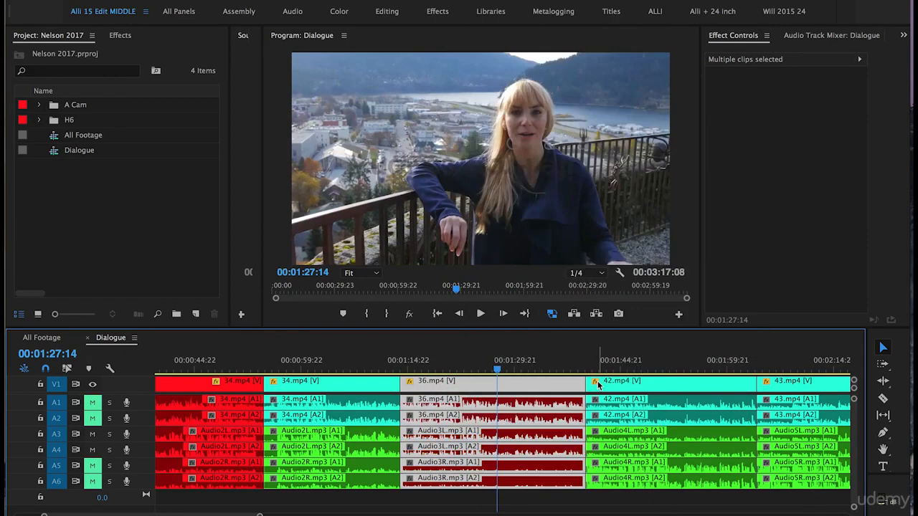
Play the 42.mp4 and 43.mp4 takes from the start of 42.mp4 to the gap before the first 44.mp4 clip
key("Down")
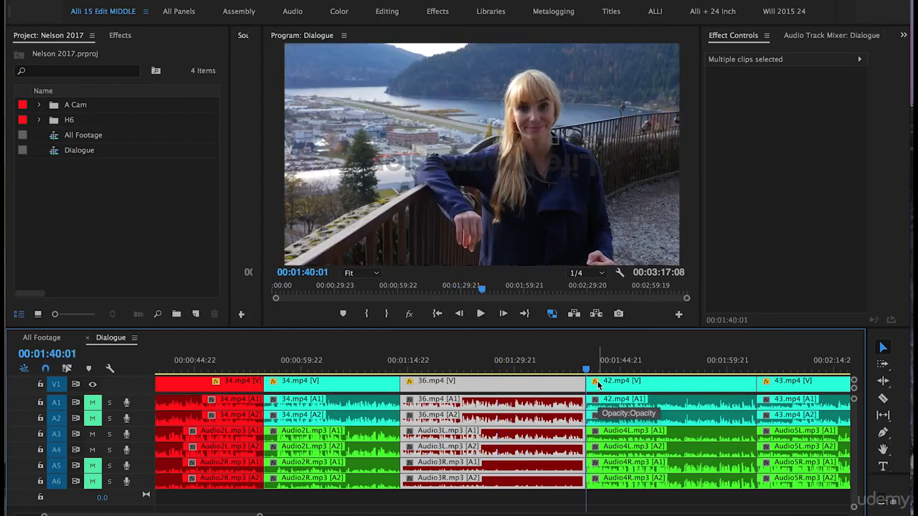
left_click(598, 384)
left_click(577, 493)
key("space")
key("XF86AudioRaiseVolume")
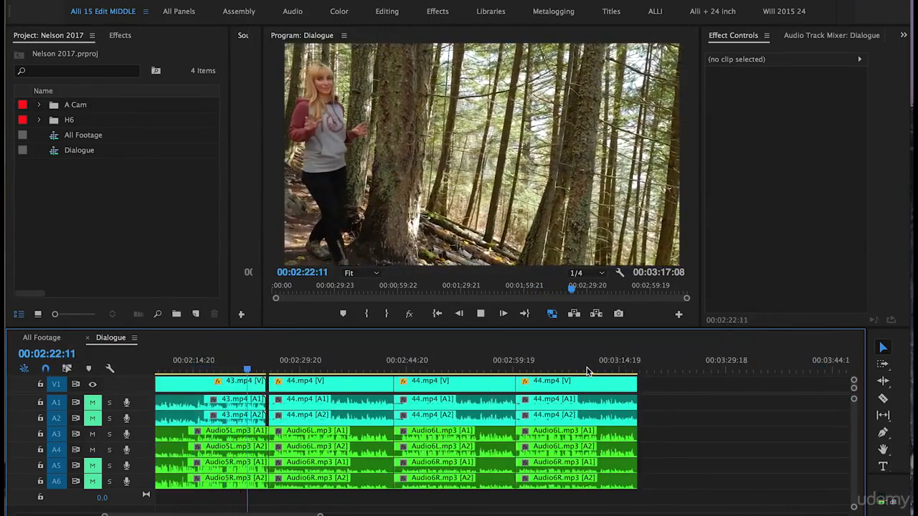
key("space")
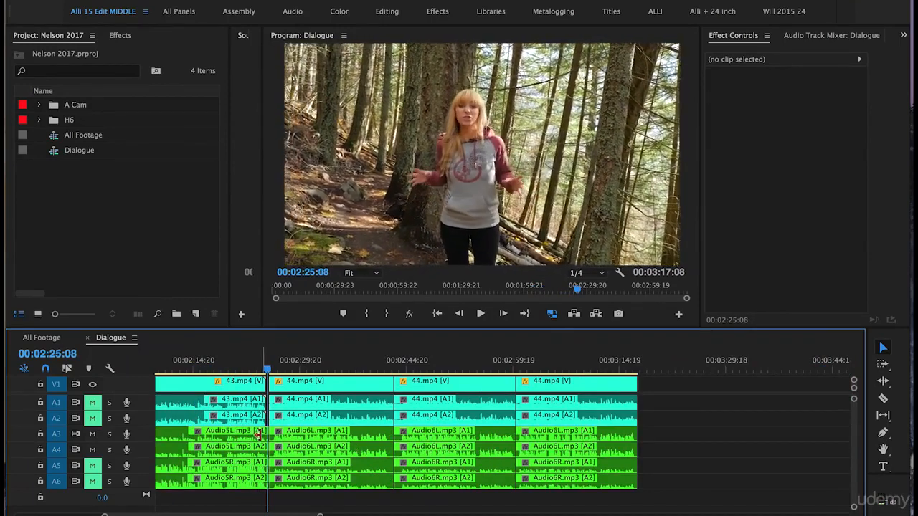
Label the 42.mp4 take red on the video track and all of its audio tracks
scroll(254, 431, "up", 10)
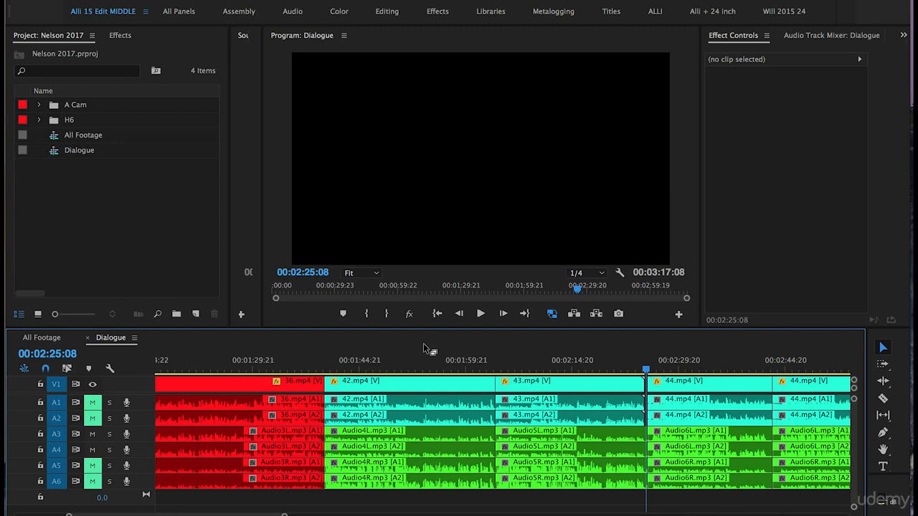
left_click_drag(381, 506, 421, 384)
right_click(421, 383)
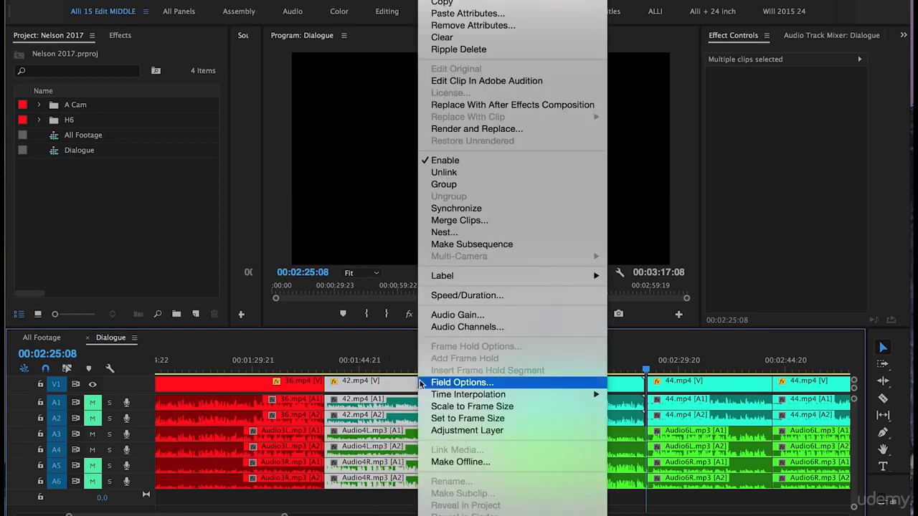
mouse_move(479, 276)
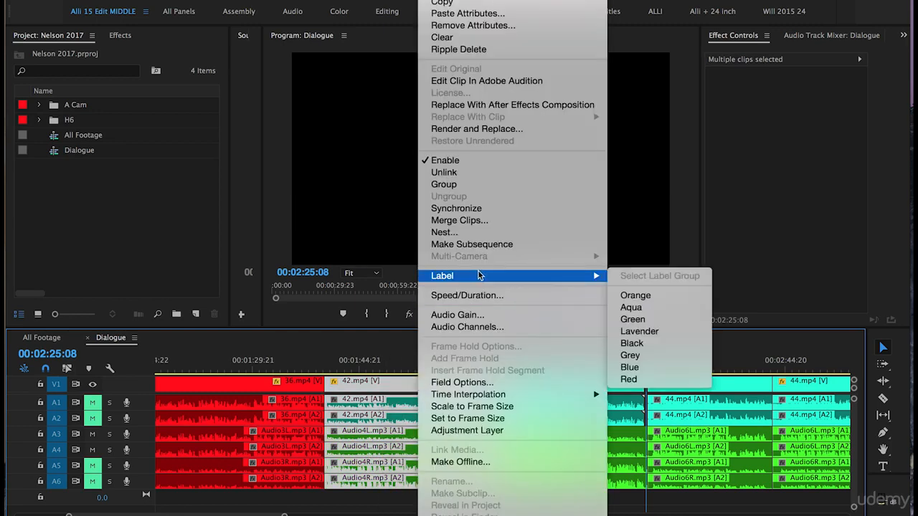
left_click(636, 380)
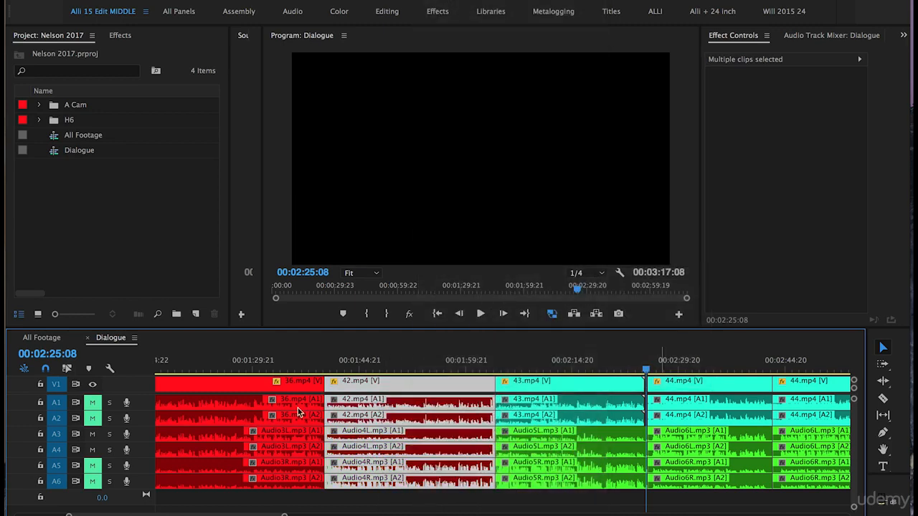
Compare the openings of 42.mp4 and 43.mp4, and move the playhead to the start of the first 44.mp4 clip
left_click(334, 367)
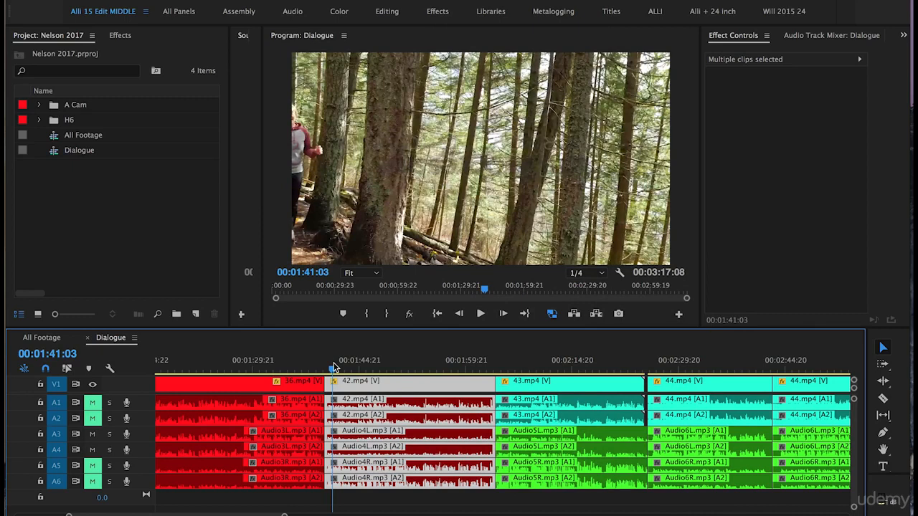
key("space")
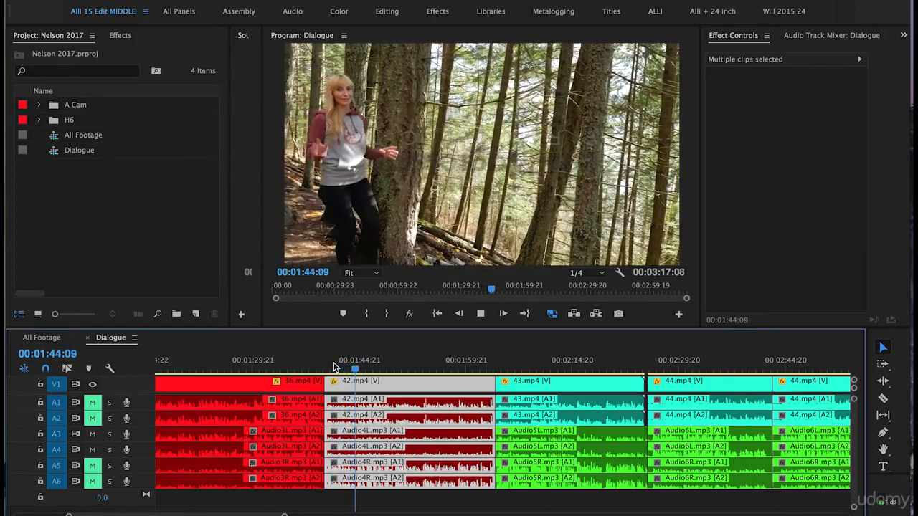
left_click_drag(334, 365, 325, 362)
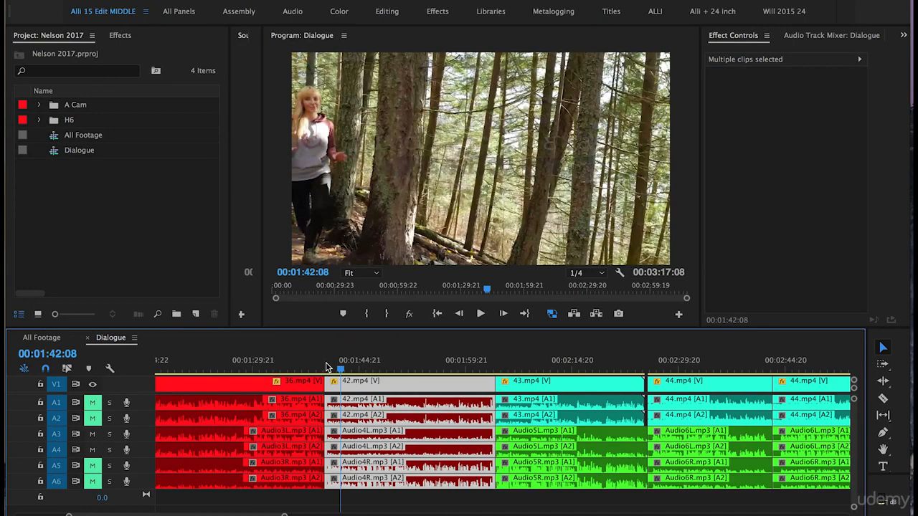
left_click(527, 364)
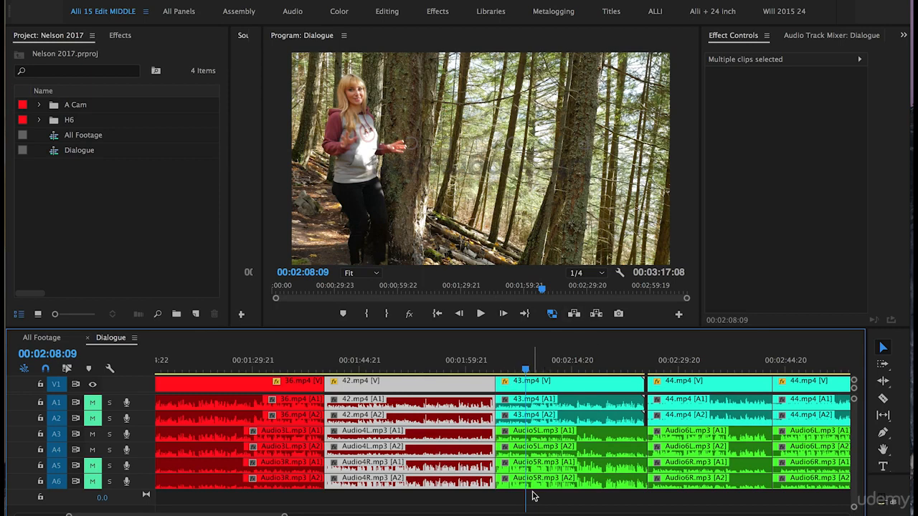
key("Down")
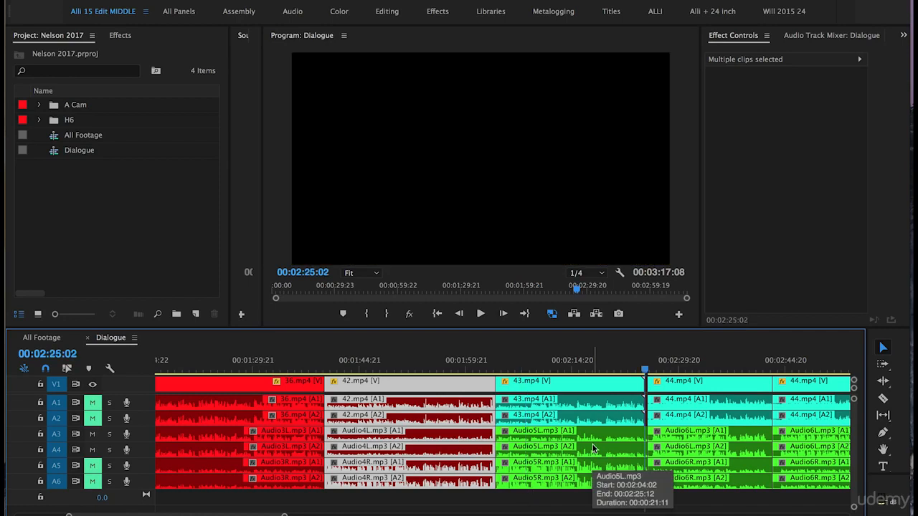
key("Down")
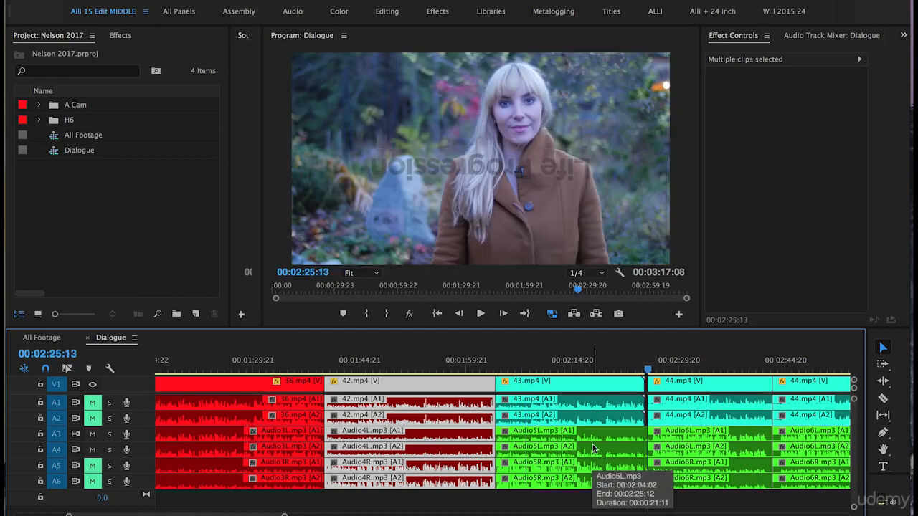
Play the three 44.mp4 clips to the sequence's end, and label the first one red on the video and all audio tracks
key("space")
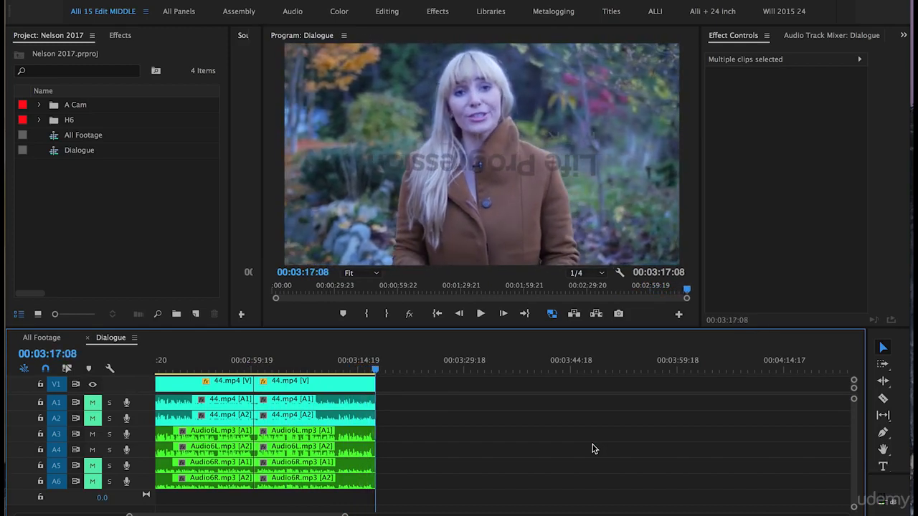
key("minus")
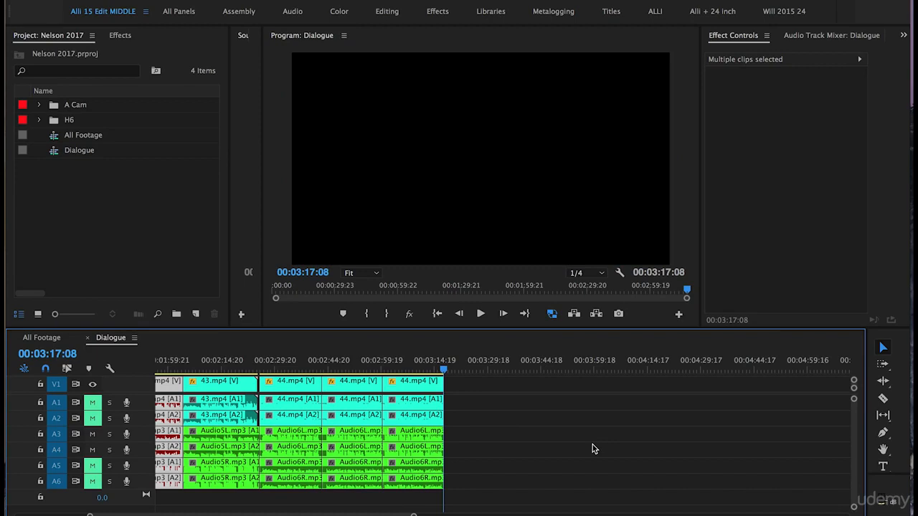
left_click_drag(294, 499, 289, 382)
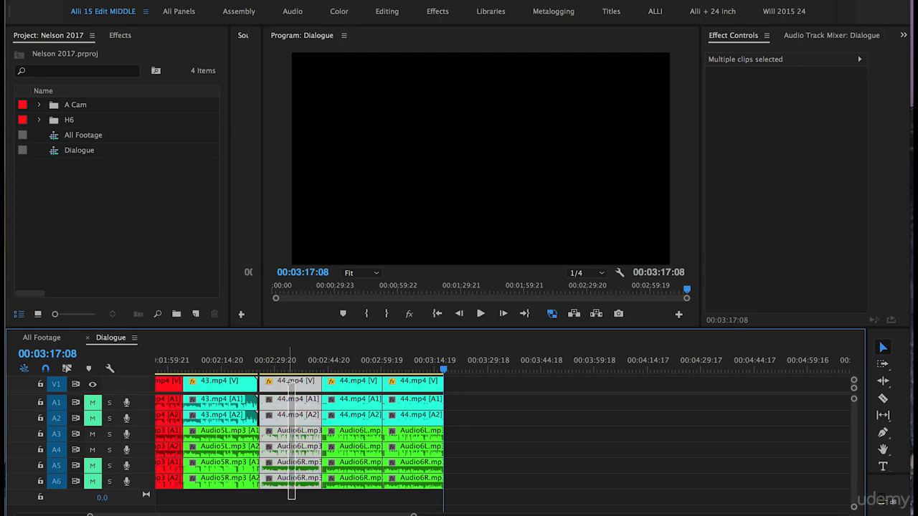
right_click(290, 387)
mouse_move(330, 276)
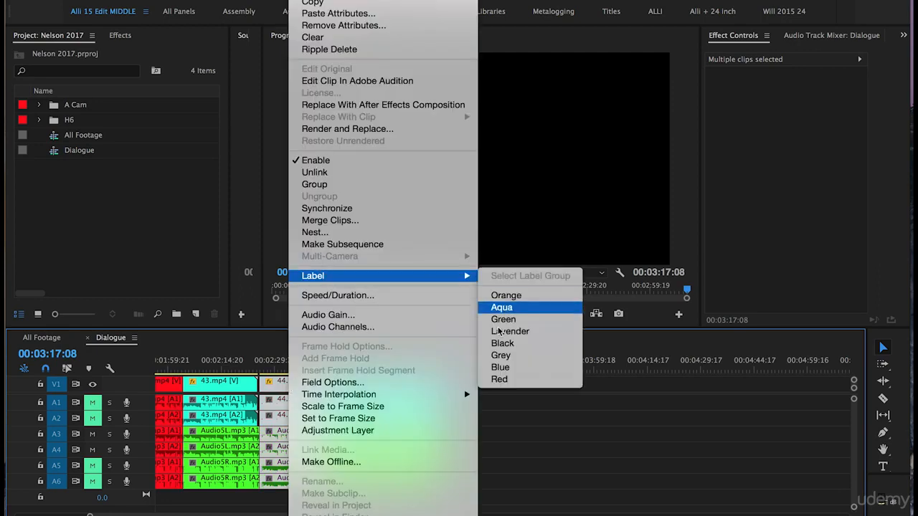
left_click(493, 380)
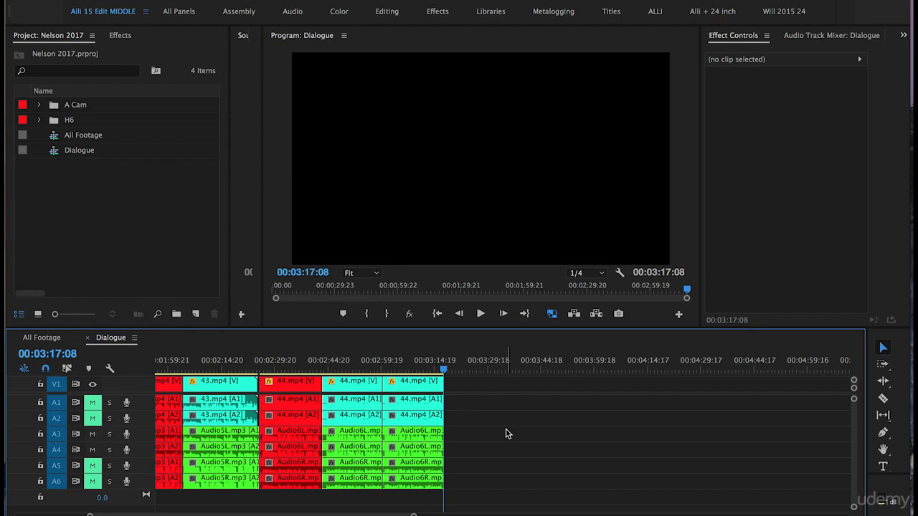
Duplicate the Dialogue sequence in the project and rename the copy Rough Cut
key("backslash")
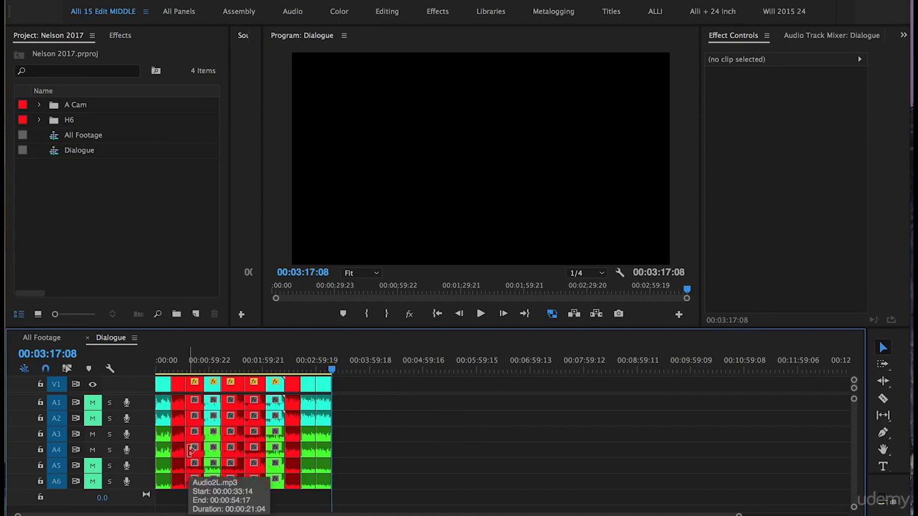
right_click(64, 157)
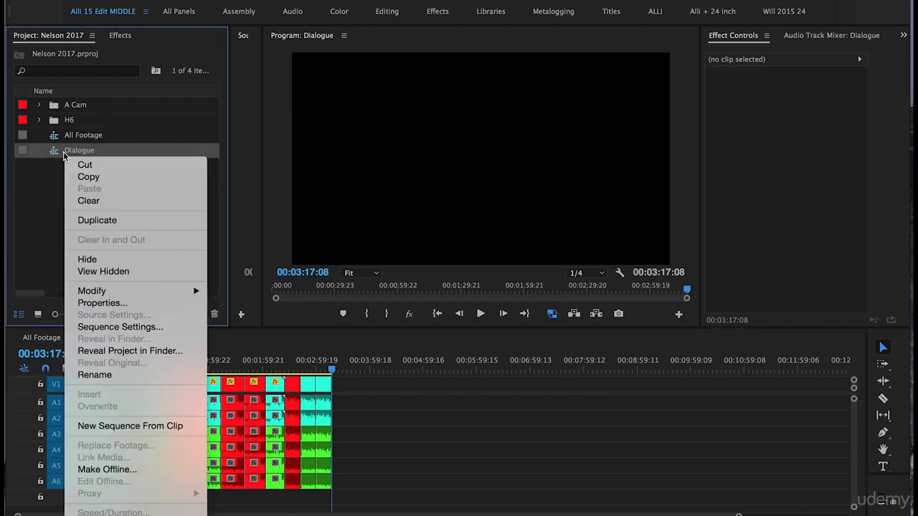
left_click(92, 220)
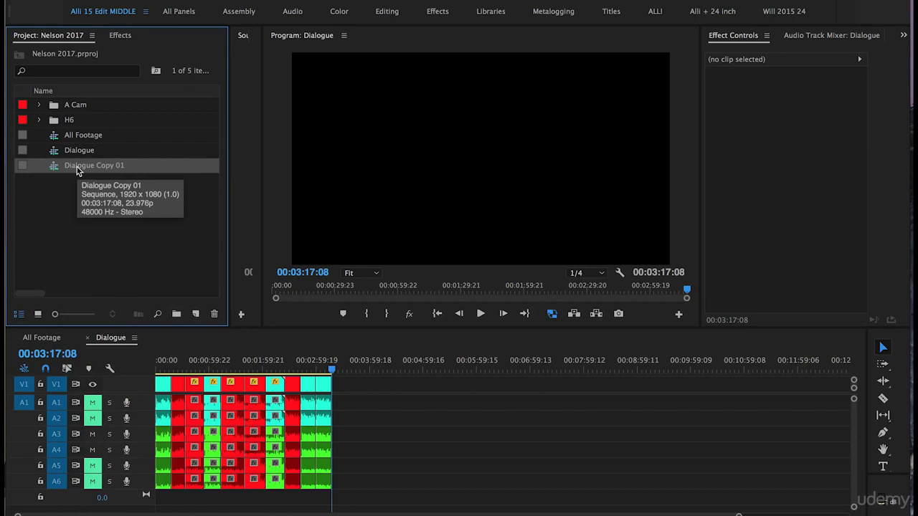
left_click(77, 167)
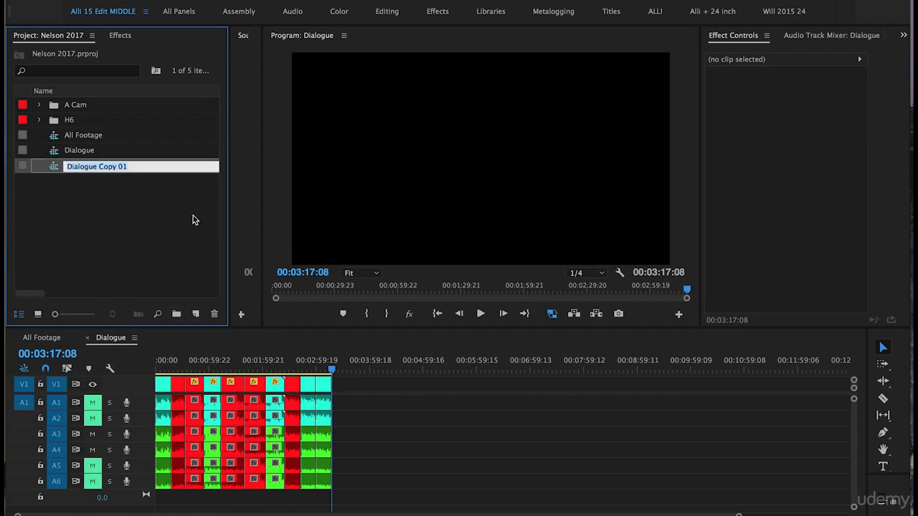
type("Rough Cut")
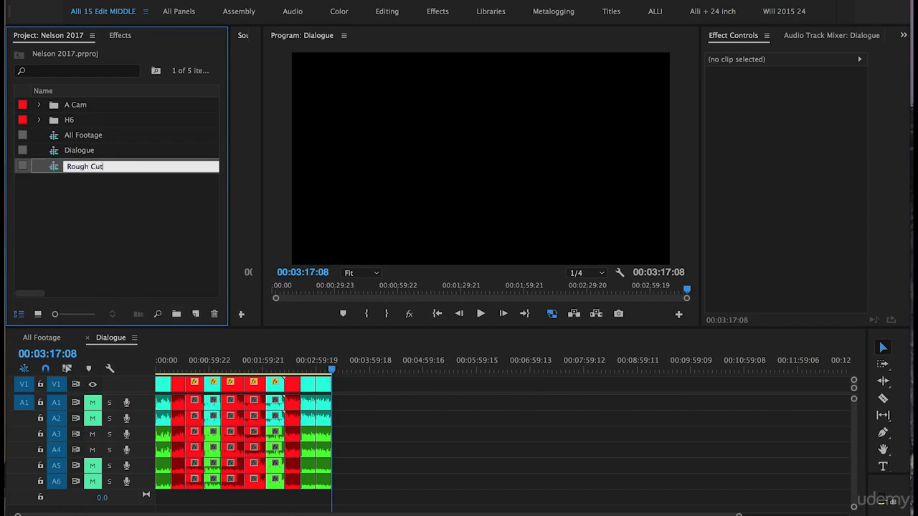
left_click(100, 230)
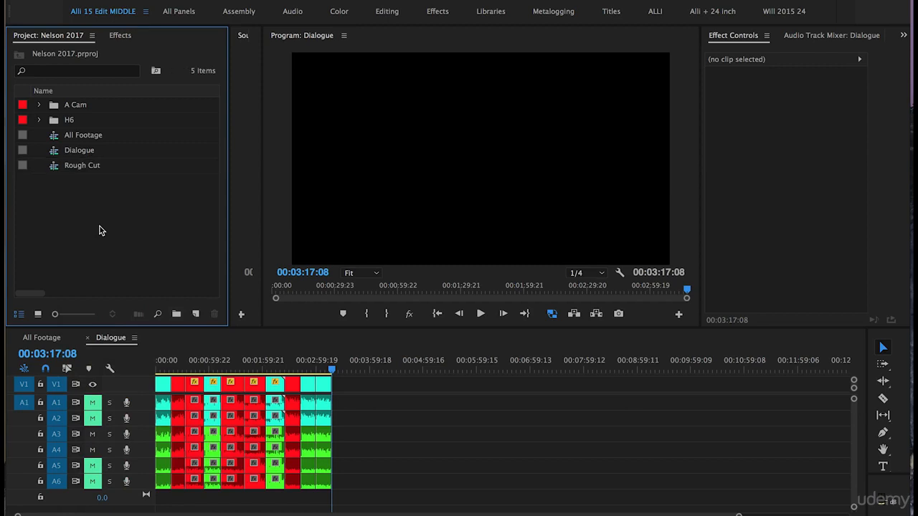
In the Rough Cut sequence, delete every clip not labelled red from all tracks, leaving the gaps, and return to the Dialogue sequence
double_click(57, 169)
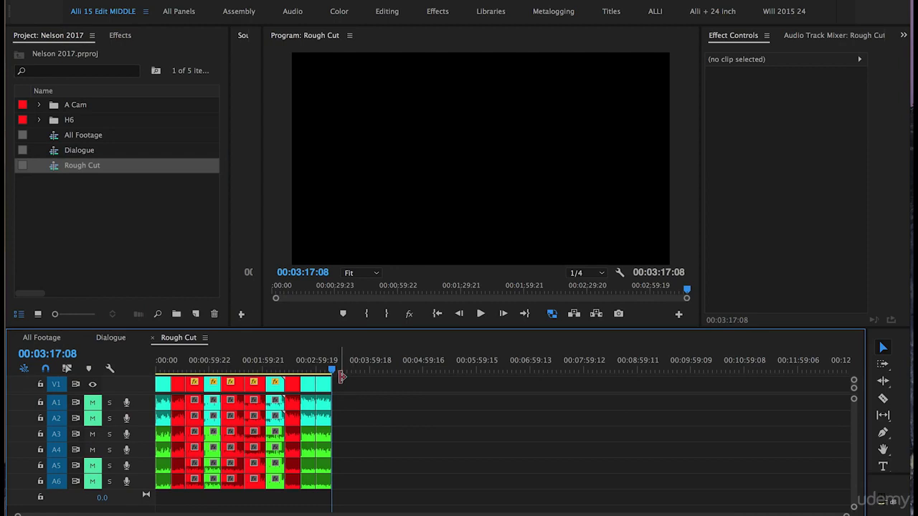
left_click_drag(345, 380, 274, 386)
key("Delete")
key("Delete")
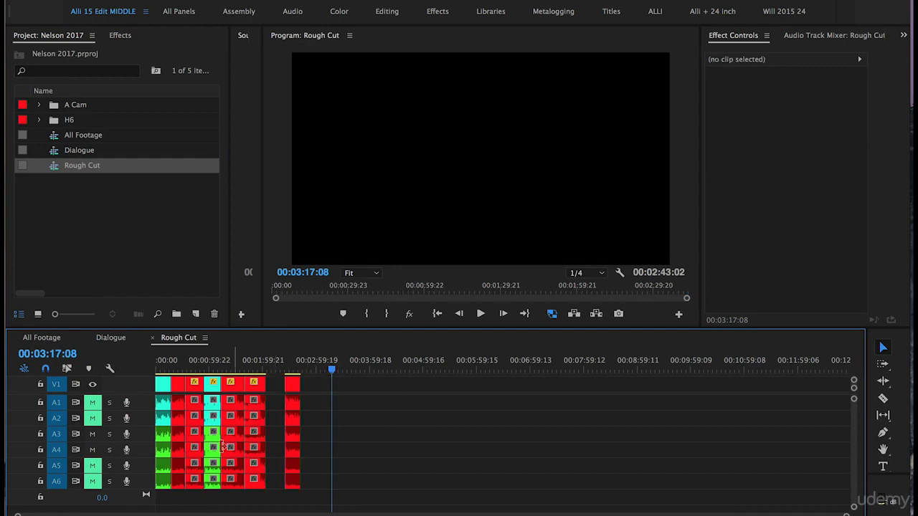
left_click_drag(209, 502, 214, 378)
key("Delete")
left_click_drag(161, 497, 157, 387)
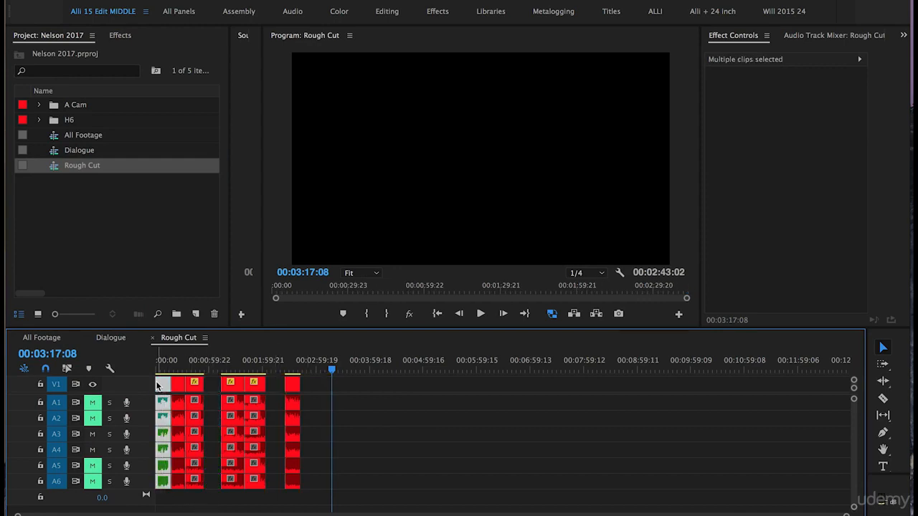
key("Delete")
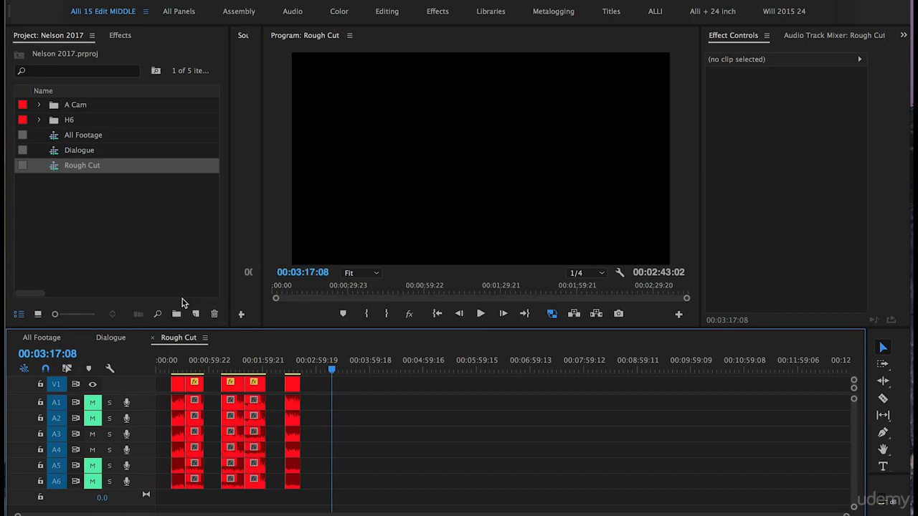
left_click(111, 338)
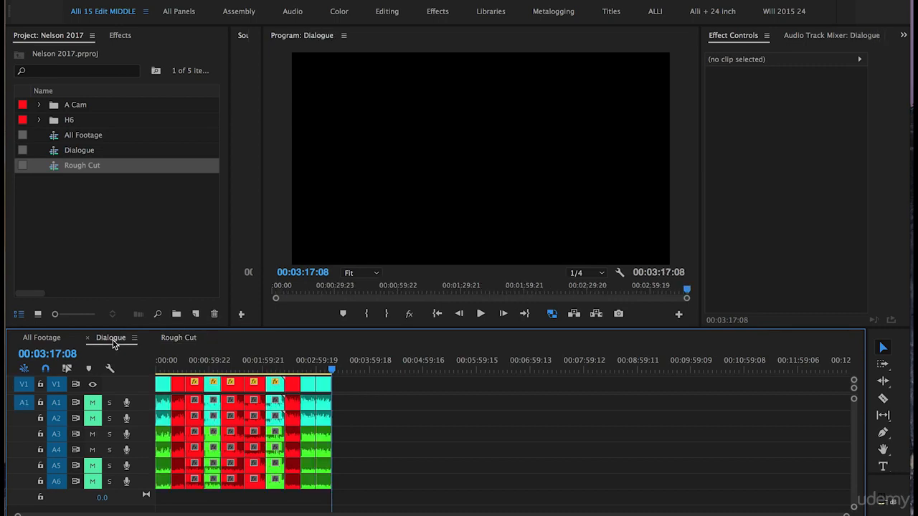